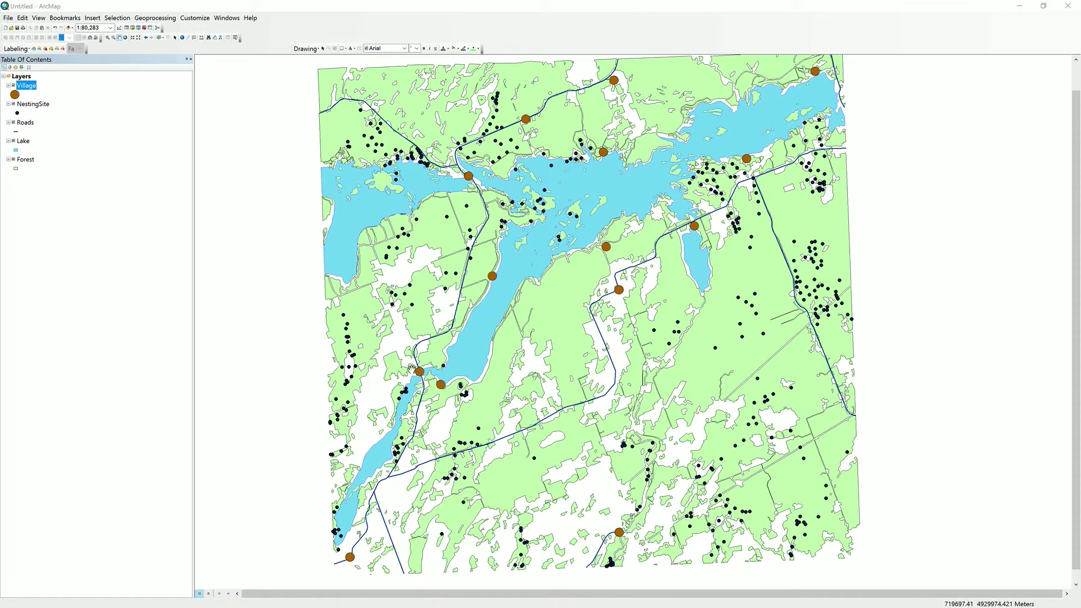
Step: Set up a Select By Location query with NestingSite as target, Village as source, and the method "are within a distance of the source layer feature"
{"action": "left_click", "coordinate": [115, 19]}
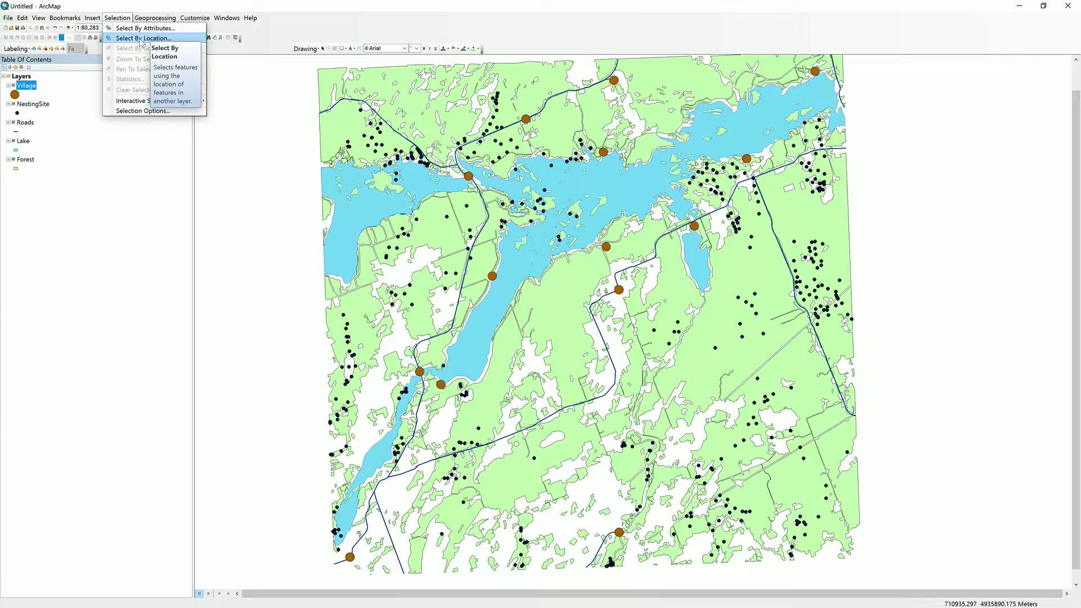
{"action": "left_click", "coordinate": [142, 38]}
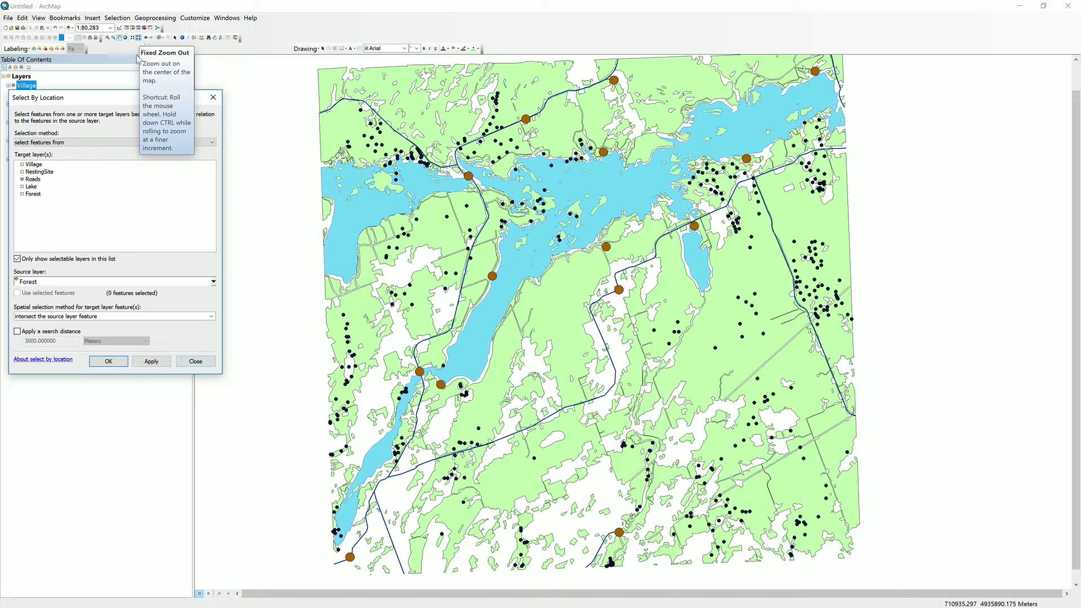
{"action": "left_click_drag", "start_coordinate": [104, 98], "coordinate": [270, 96]}
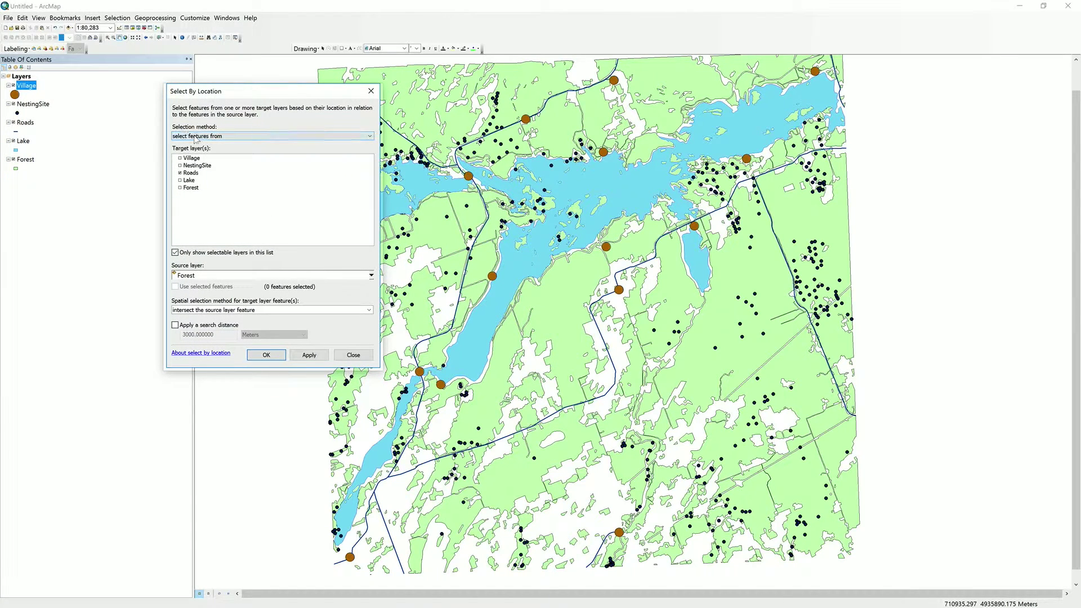
{"action": "left_click", "coordinate": [180, 172]}
{"action": "left_click", "coordinate": [181, 166]}
{"action": "left_click", "coordinate": [247, 277]}
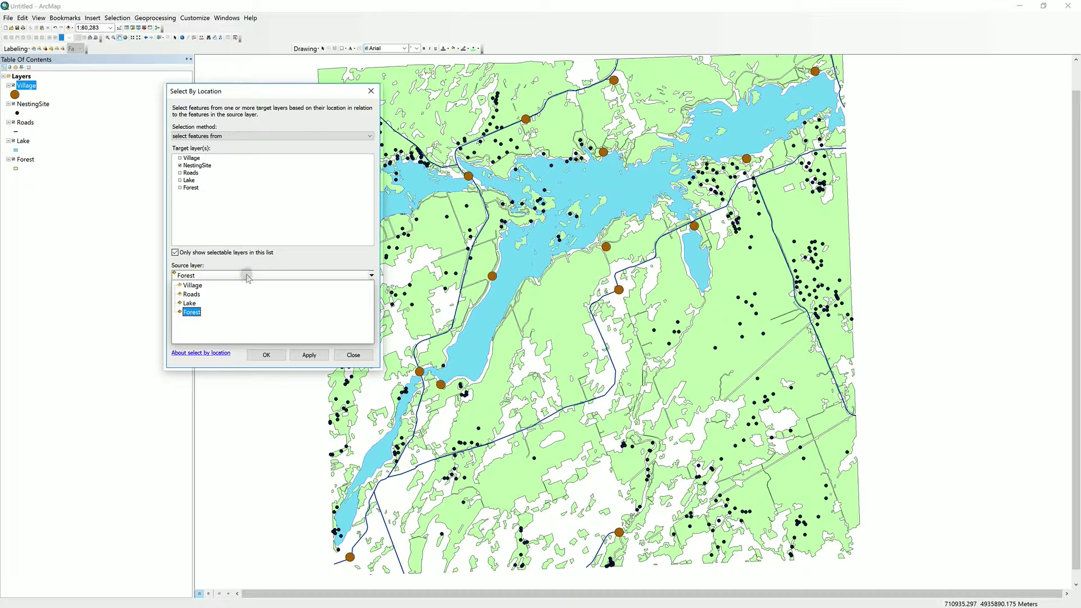
{"action": "left_click", "coordinate": [192, 287]}
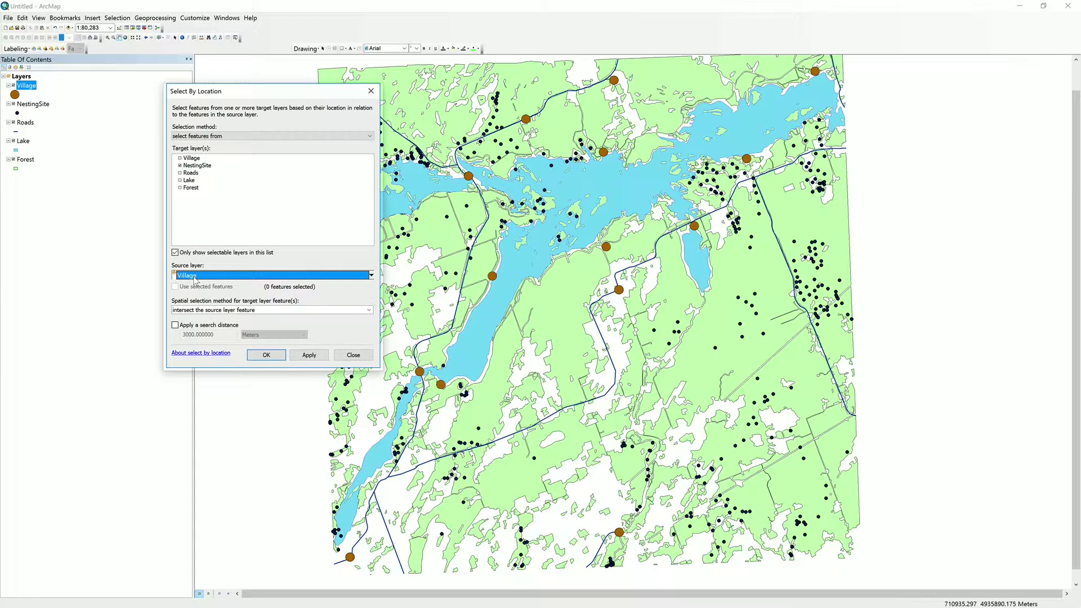
{"action": "left_click", "coordinate": [200, 310]}
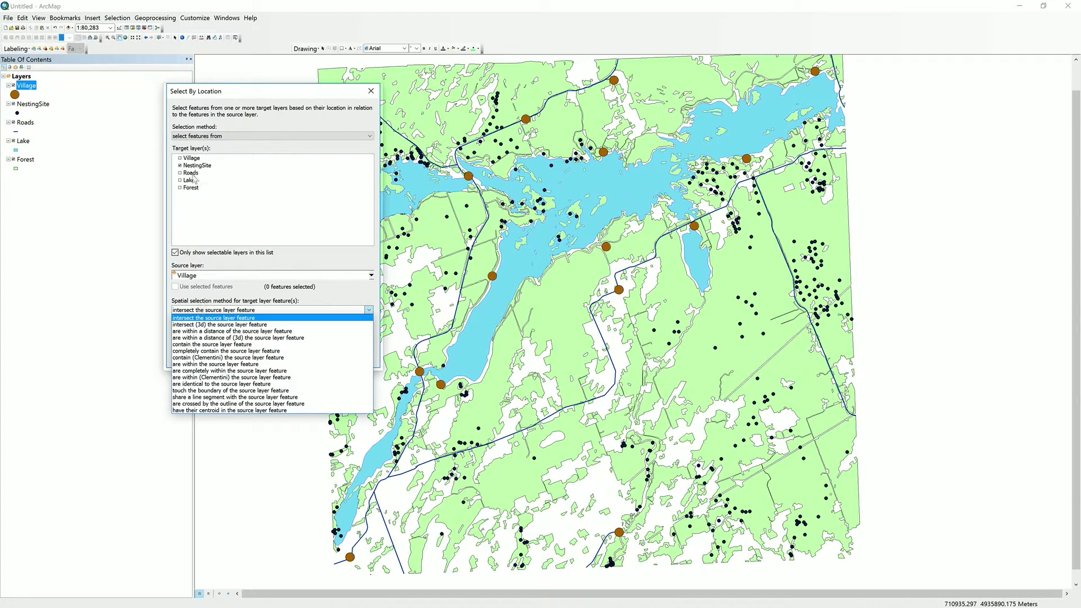
{"action": "left_click", "coordinate": [213, 333]}
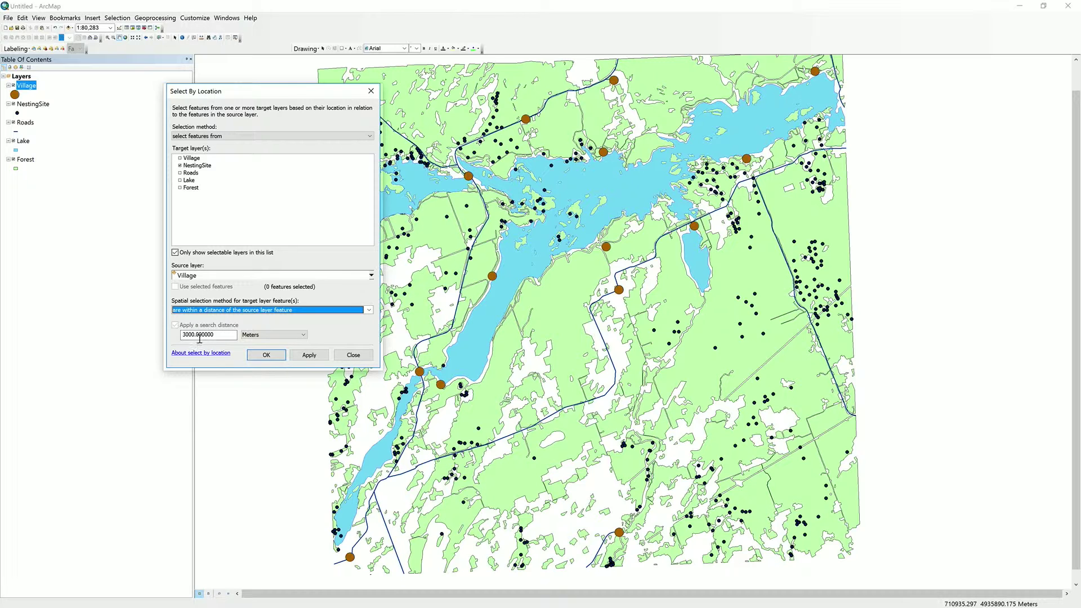
Step: Set the search distance to 500 meters and apply the nesting site selection
{"action": "left_click", "coordinate": [215, 336]}
{"action": "left_click", "coordinate": [184, 335]}
{"action": "key", "text": "Delete"}
{"action": "type", "text": "3"}
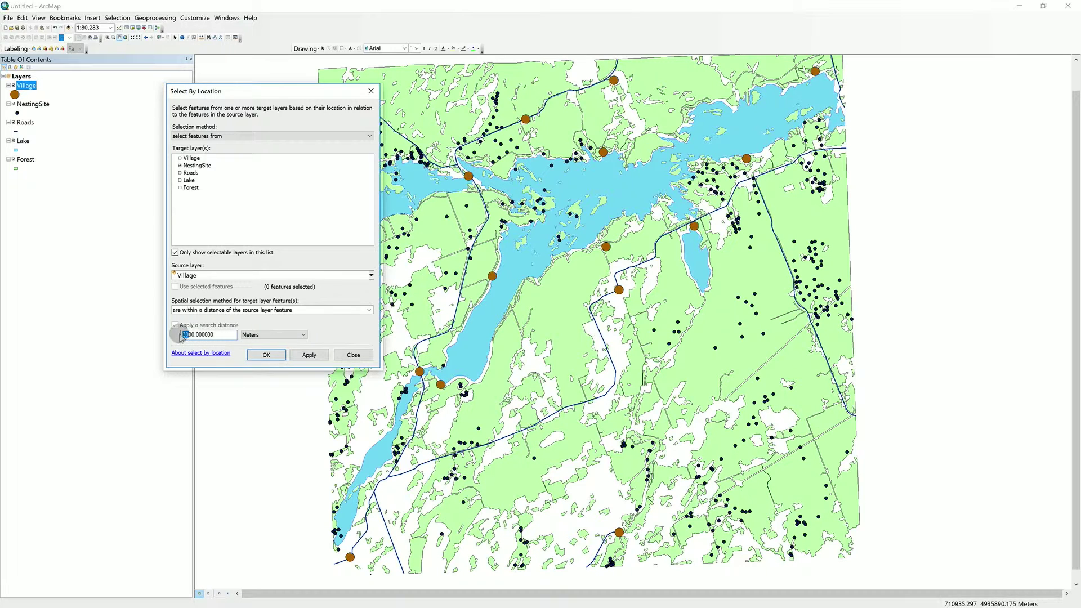
{"action": "type", "text": "1"}
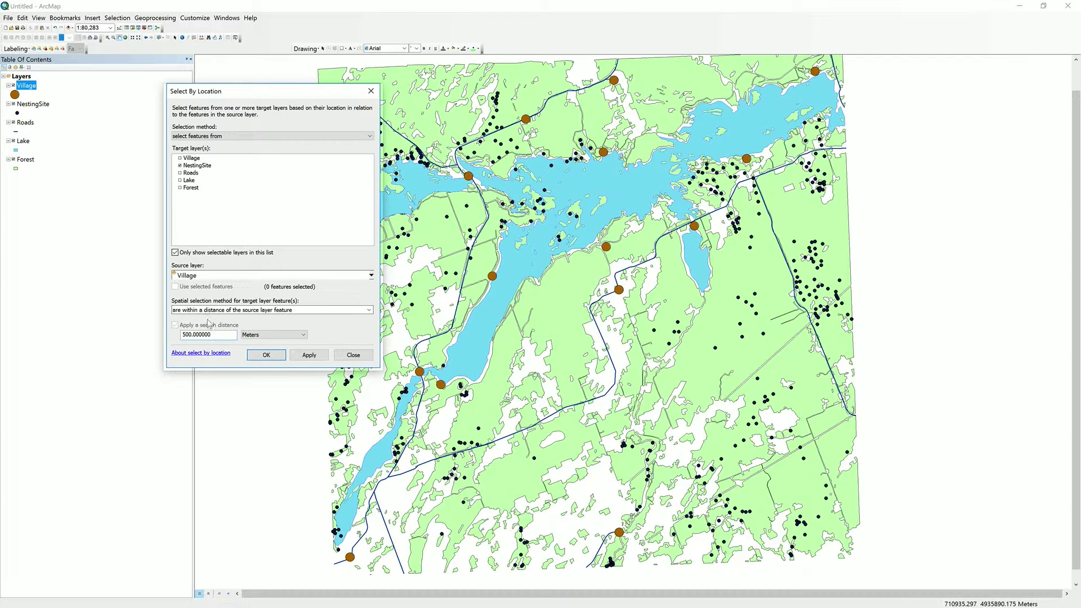
{"action": "left_click", "coordinate": [309, 355]}
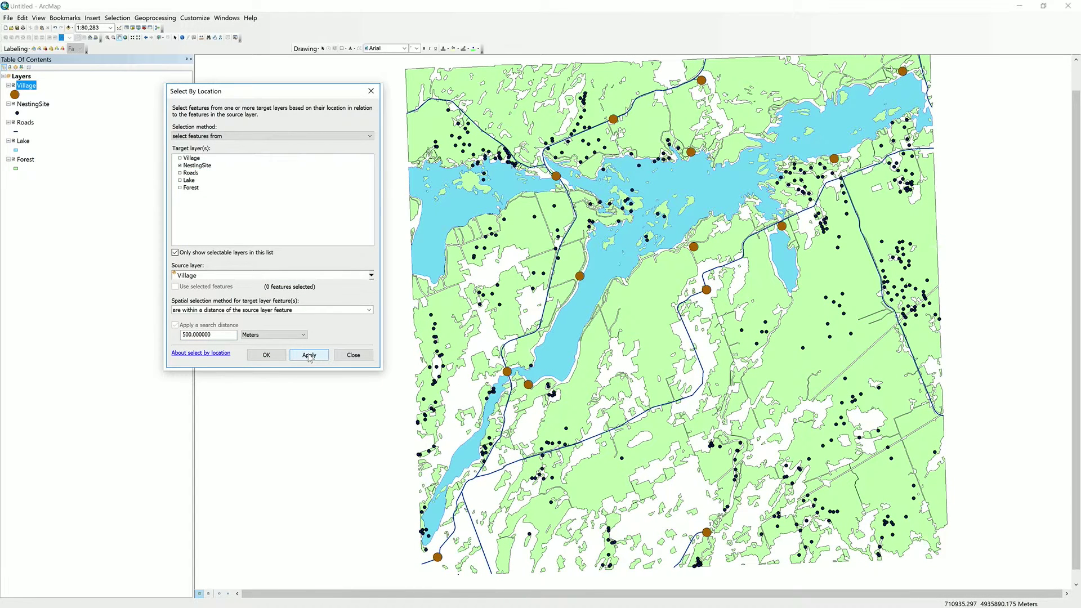
{"action": "left_click", "coordinate": [309, 356]}
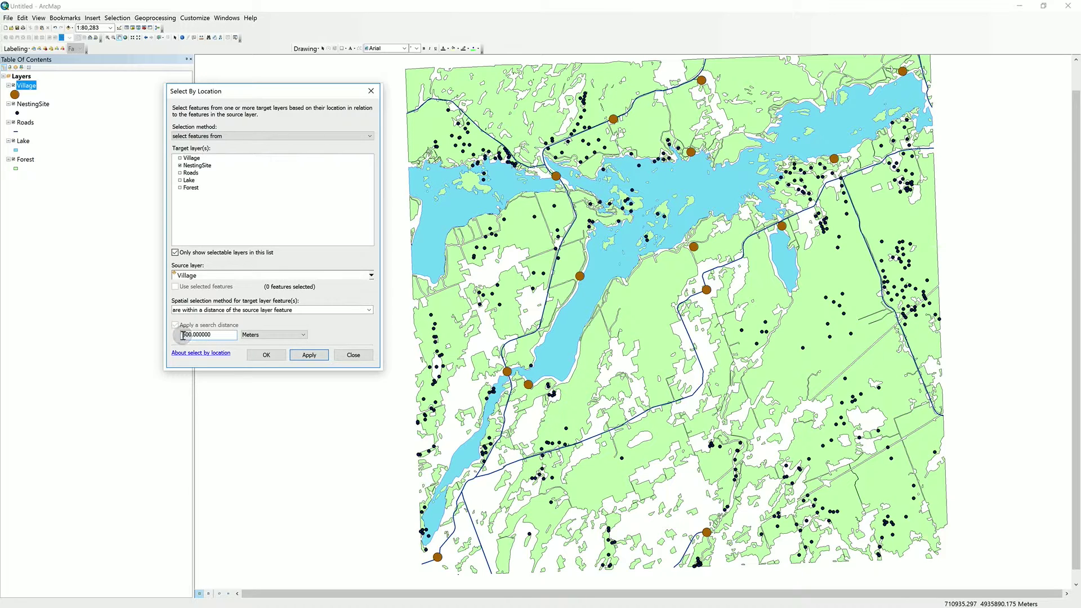
Step: Select the nesting sites within 1000 meters of the villages and clear the selected features
{"action": "left_click_drag", "start_coordinate": [186, 335], "coordinate": [179, 338]}
{"action": "type", "text": "10"}
{"action": "left_click", "coordinate": [307, 356]}
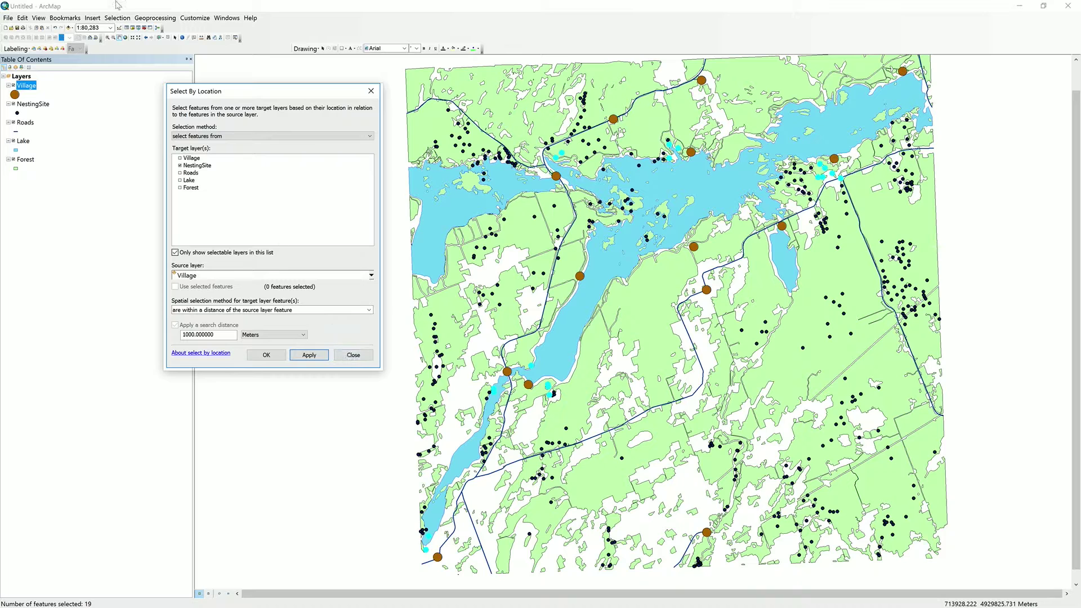
{"action": "left_click", "coordinate": [161, 39]}
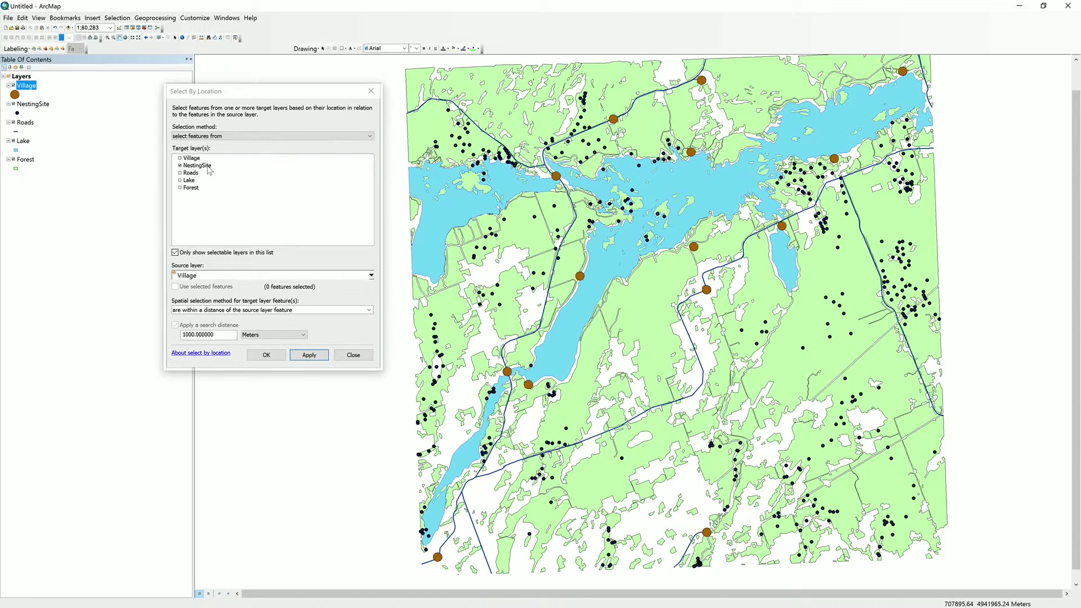
Step: Select the NestingSite features that are within the Forest layer, with no search distance applied
{"action": "left_click", "coordinate": [206, 276]}
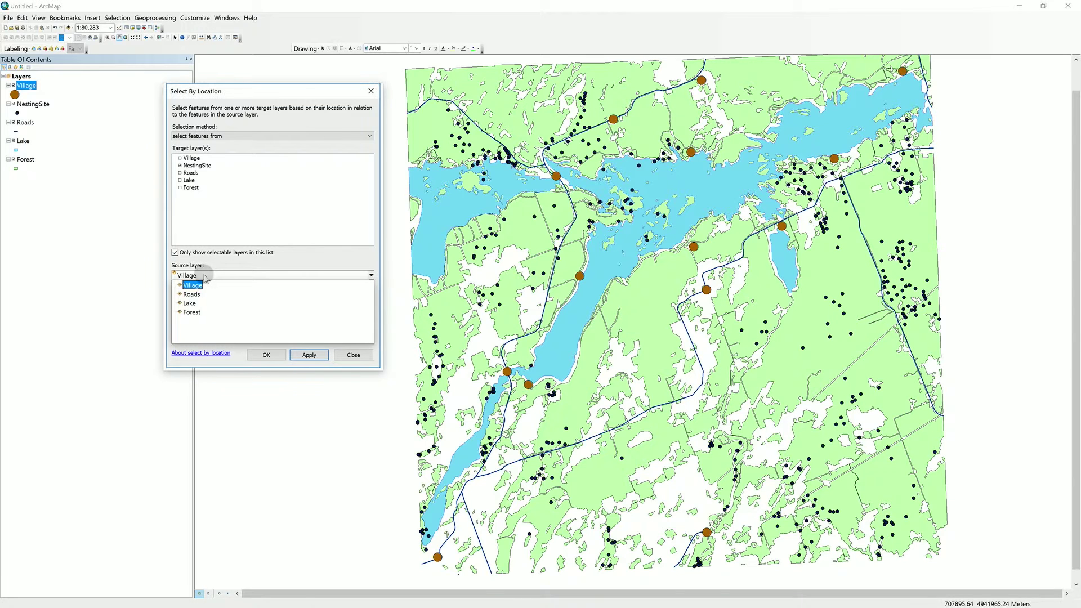
{"action": "left_click", "coordinate": [192, 313]}
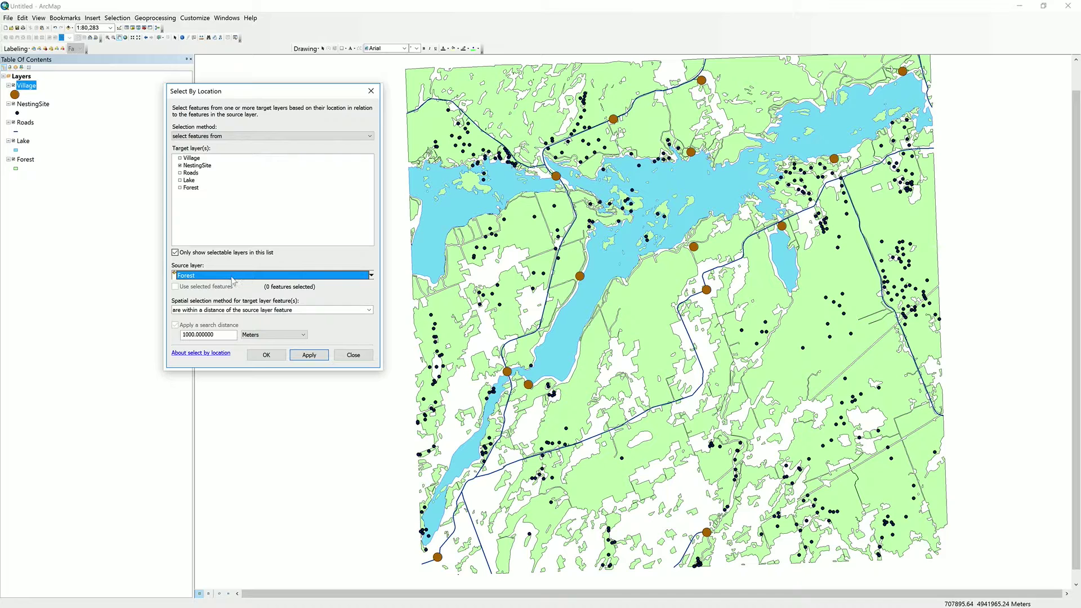
{"action": "left_click", "coordinate": [369, 310]}
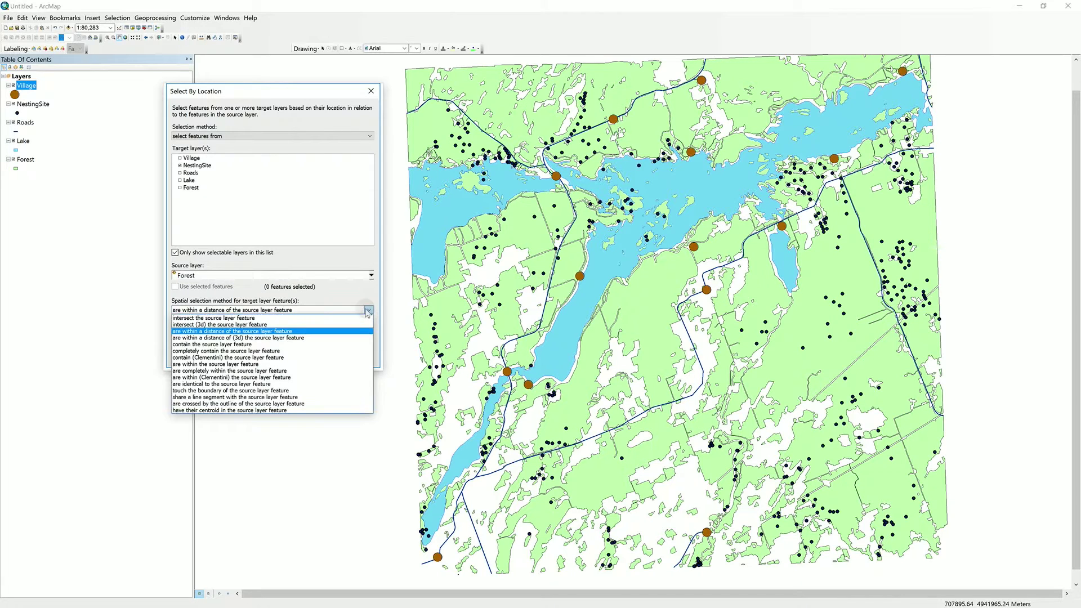
{"action": "left_click", "coordinate": [230, 366]}
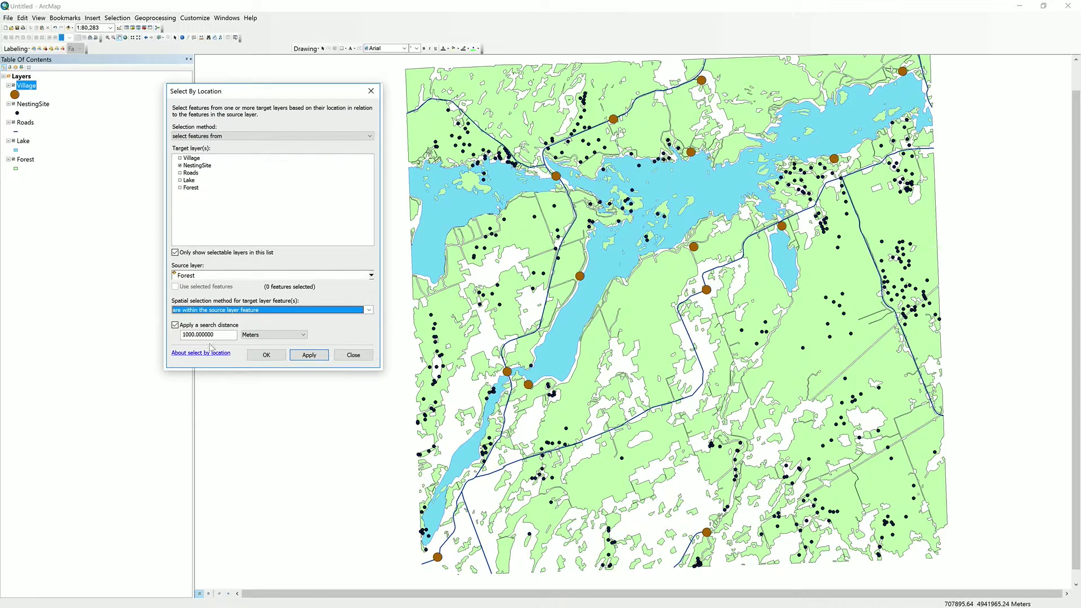
{"action": "left_click", "coordinate": [175, 326]}
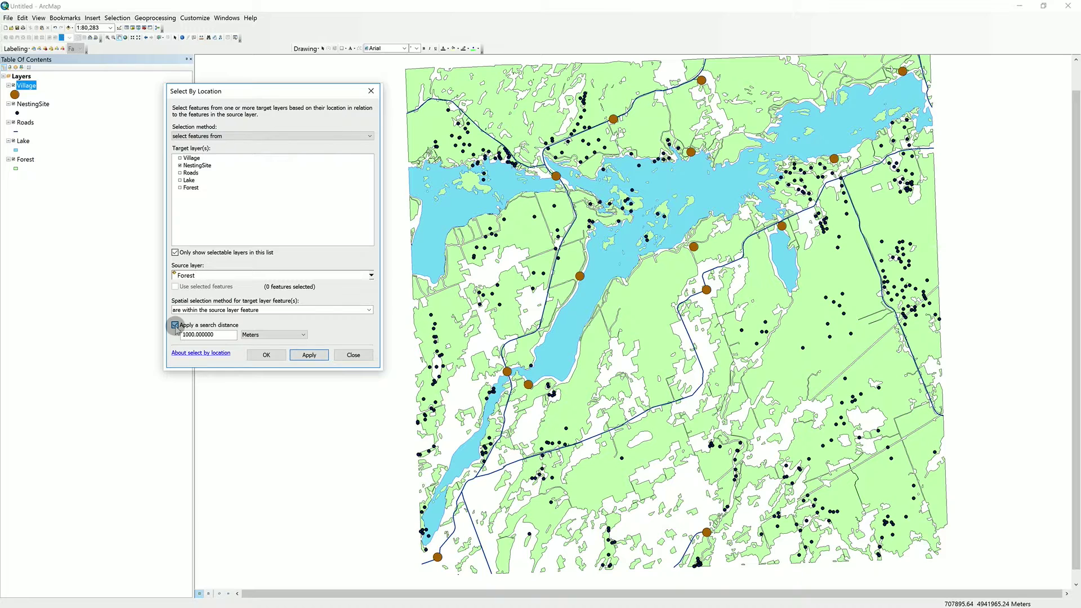
{"action": "left_click", "coordinate": [175, 326]}
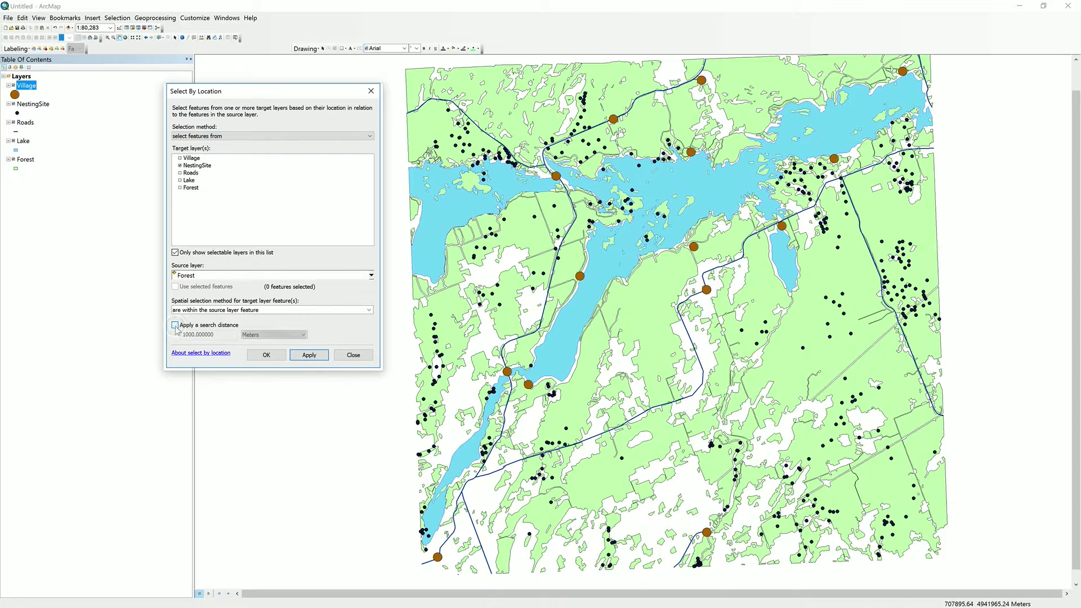
{"action": "left_click", "coordinate": [313, 356]}
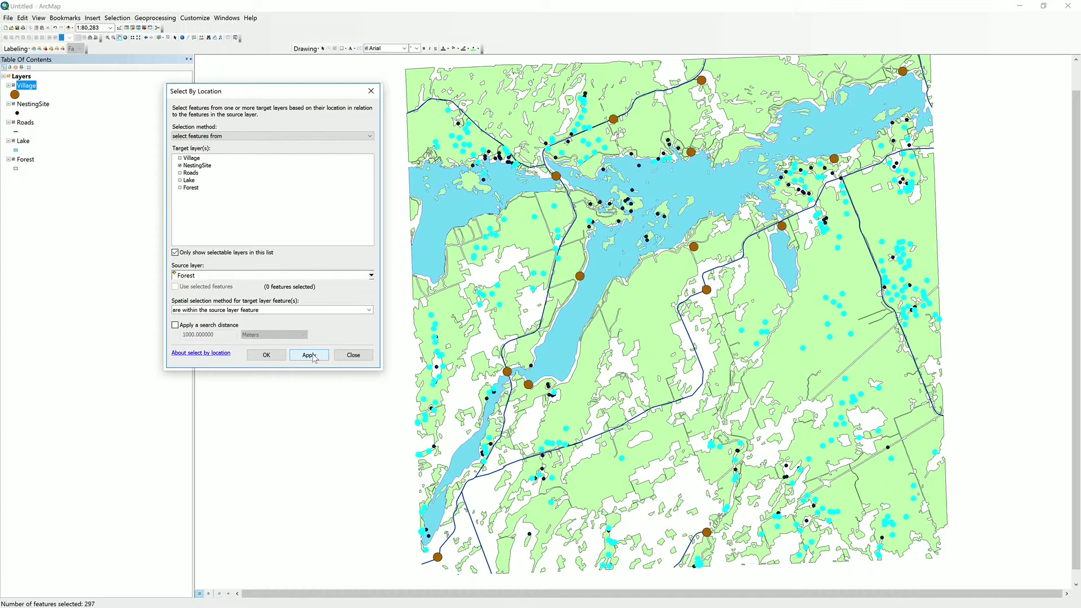
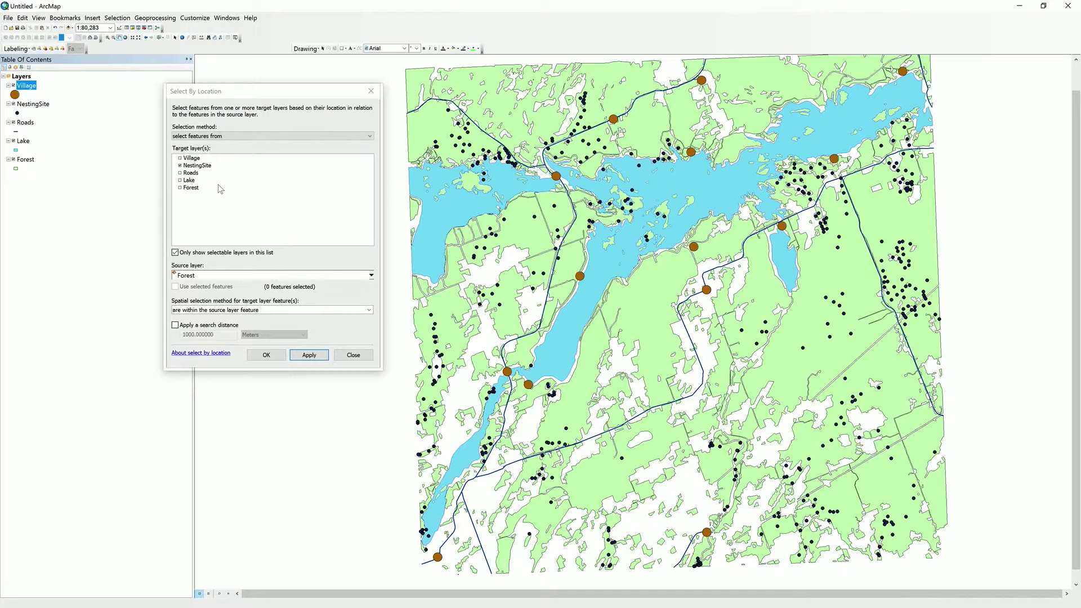
Step: Select the Roads features that intersect the Forest layer, replacing NestingSite as the target layer
{"action": "left_click", "coordinate": [181, 166]}
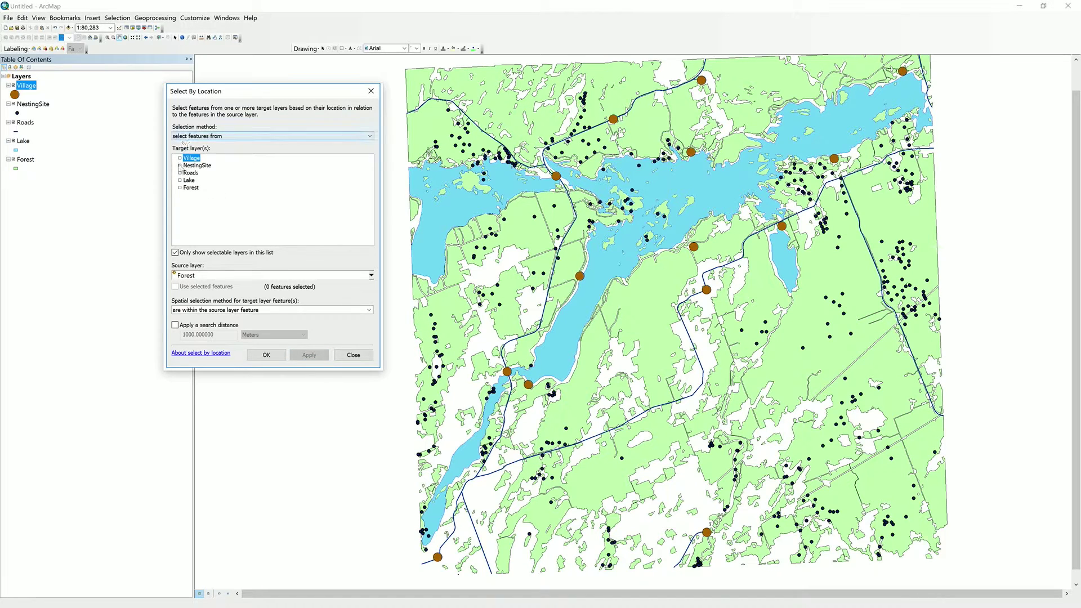
{"action": "left_click", "coordinate": [180, 174]}
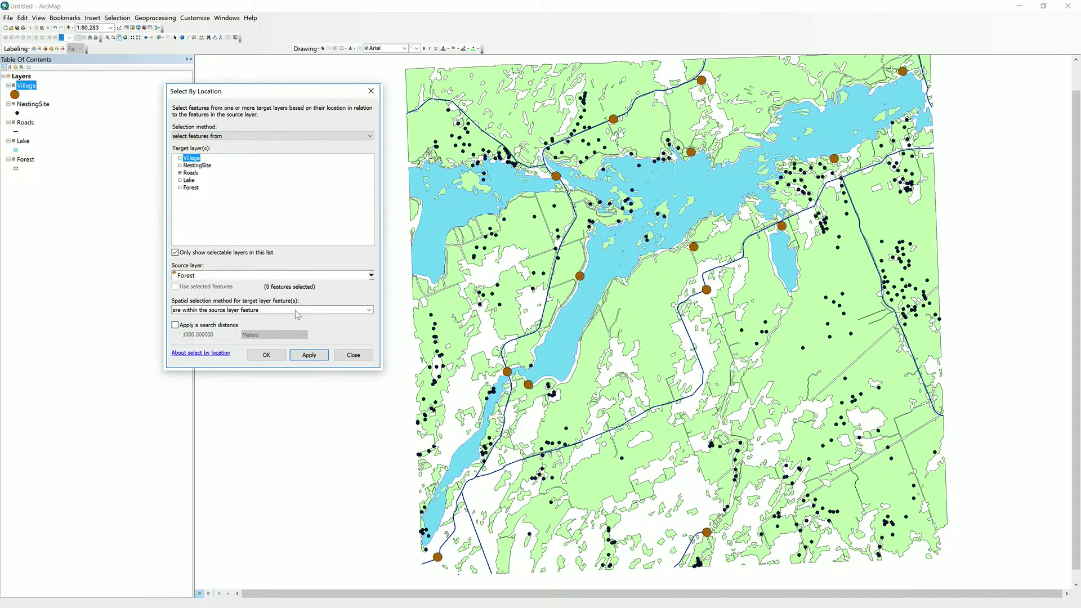
{"action": "left_click", "coordinate": [369, 310]}
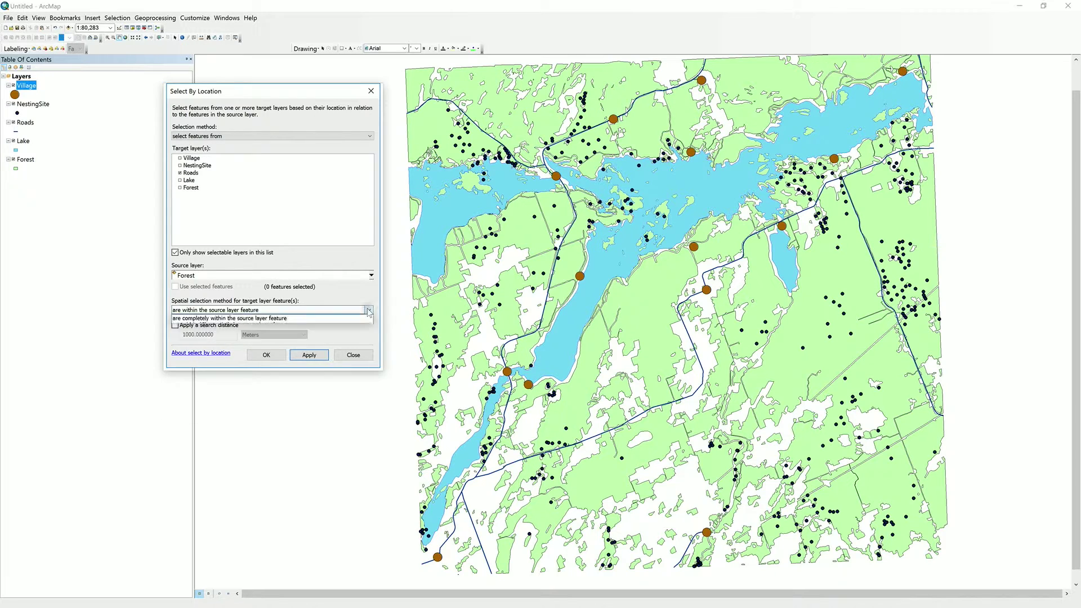
{"action": "left_click", "coordinate": [334, 319]}
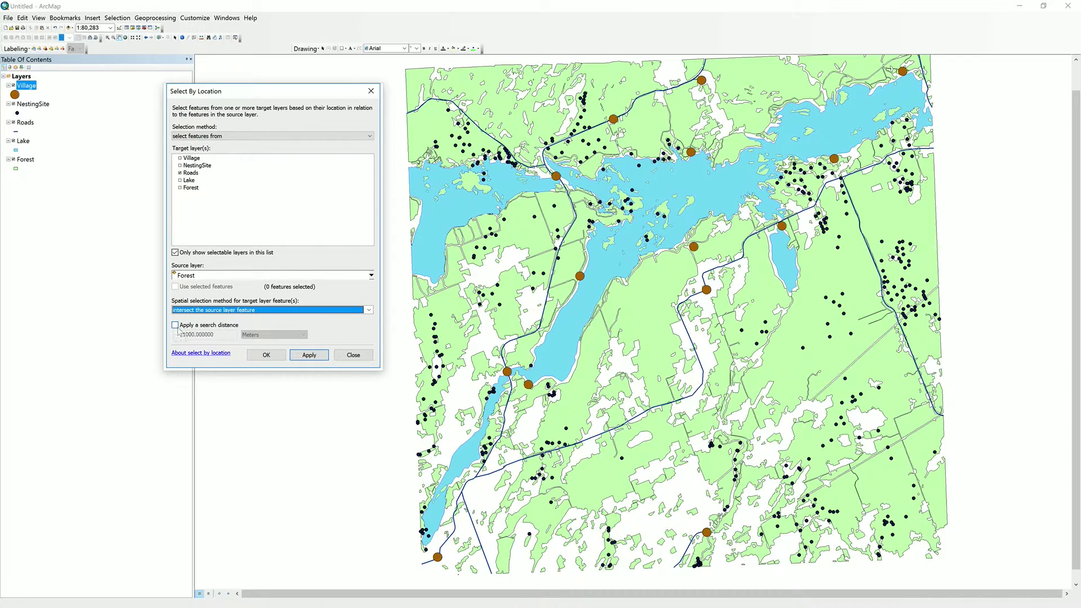
{"action": "left_click", "coordinate": [309, 356]}
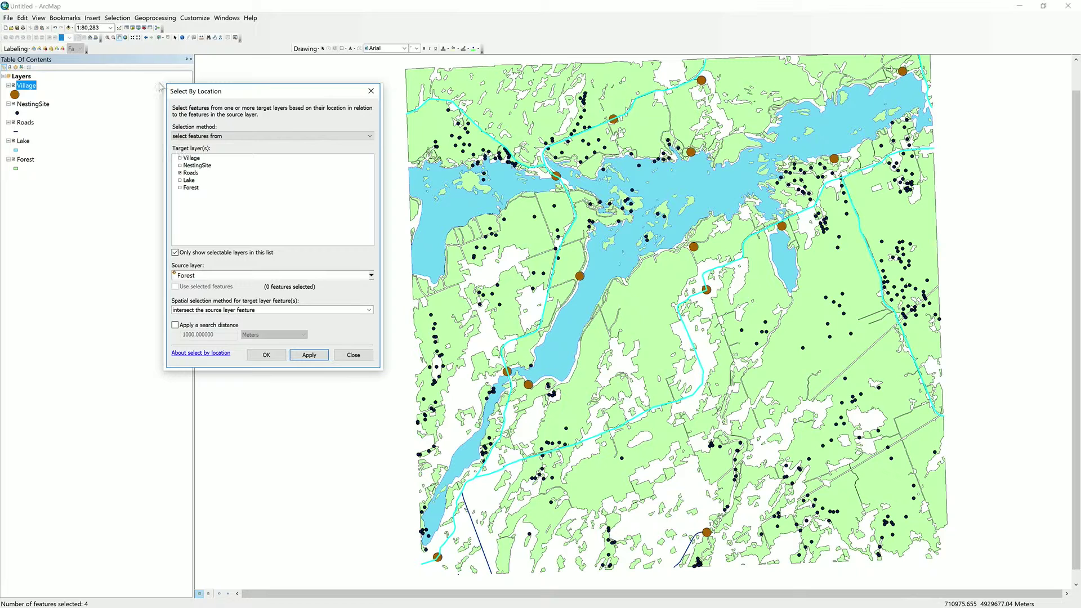
Step: Configure Select By Location with NestingSite as target, Village as source, and the "are within a distance of the source layer feature" method
{"action": "left_click", "coordinate": [119, 18]}
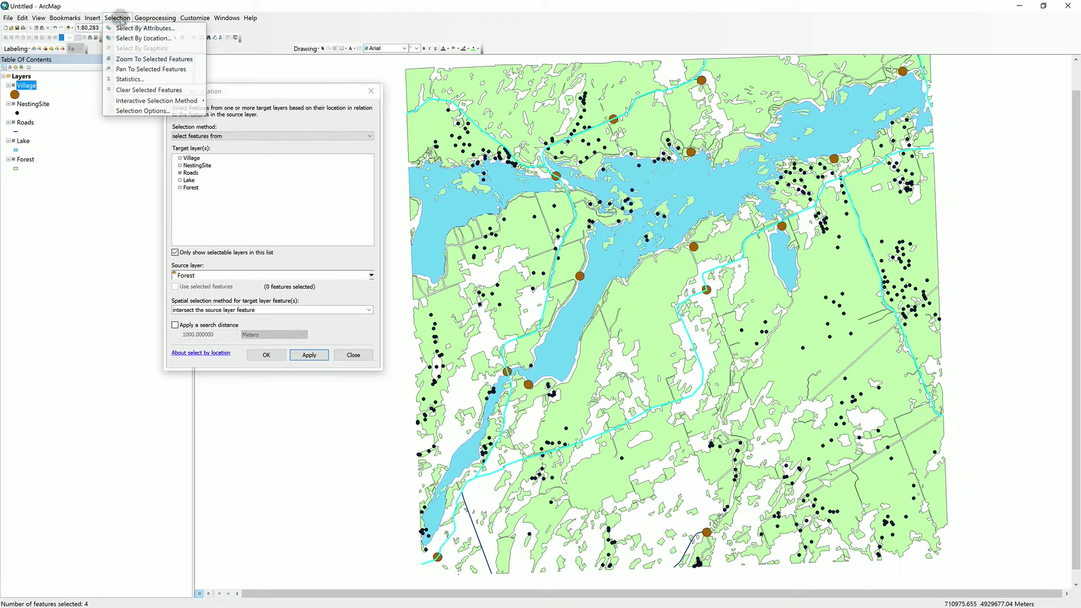
{"action": "left_click", "coordinate": [140, 38]}
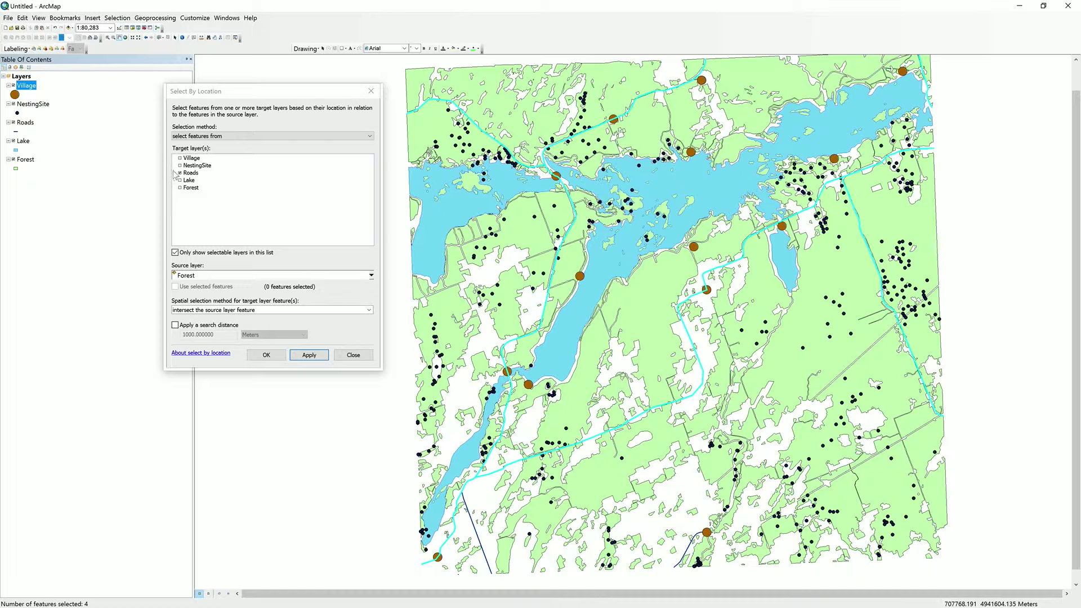
{"action": "left_click", "coordinate": [180, 173]}
{"action": "left_click", "coordinate": [180, 166]}
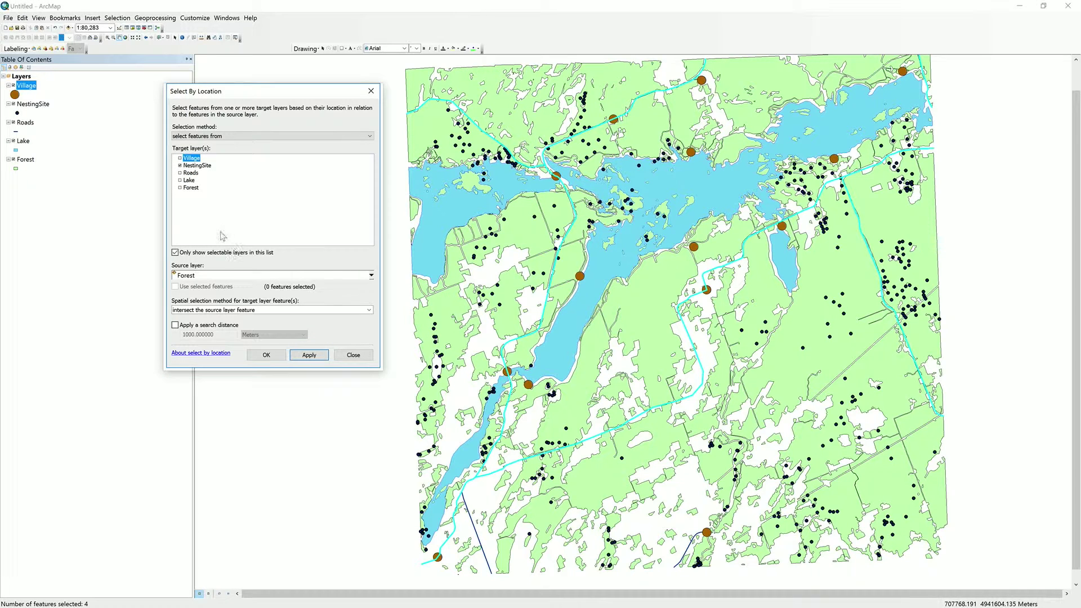
{"action": "left_click", "coordinate": [197, 277]}
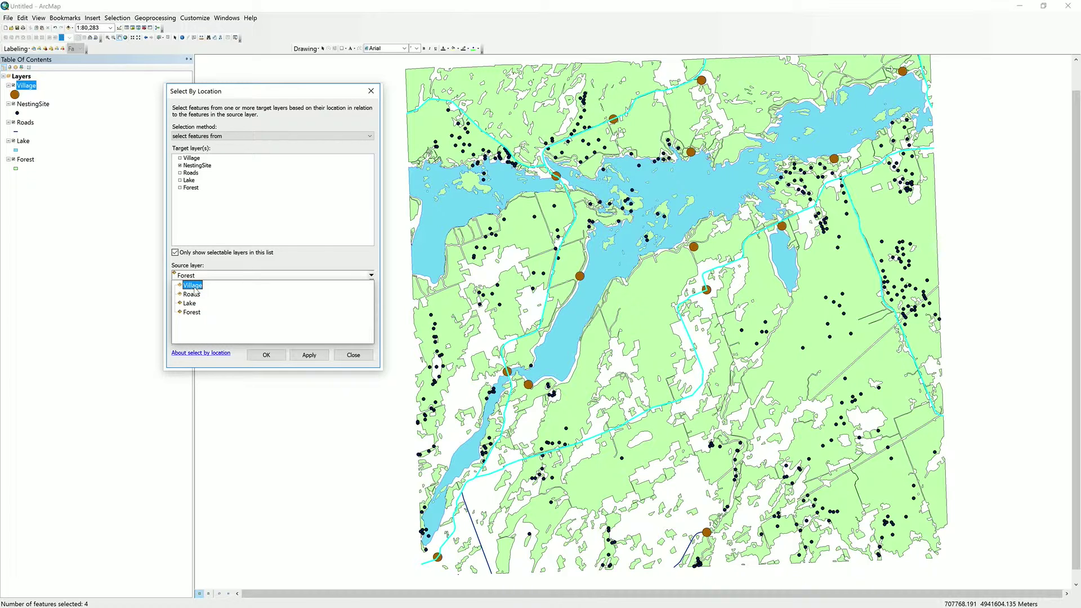
{"action": "left_click", "coordinate": [195, 287]}
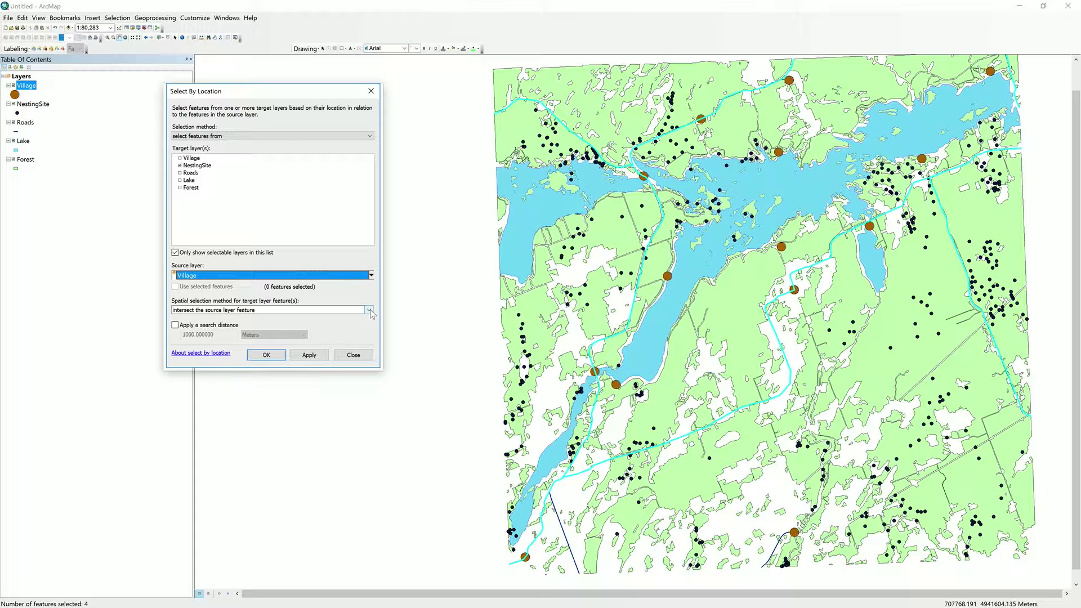
{"action": "left_click", "coordinate": [370, 311]}
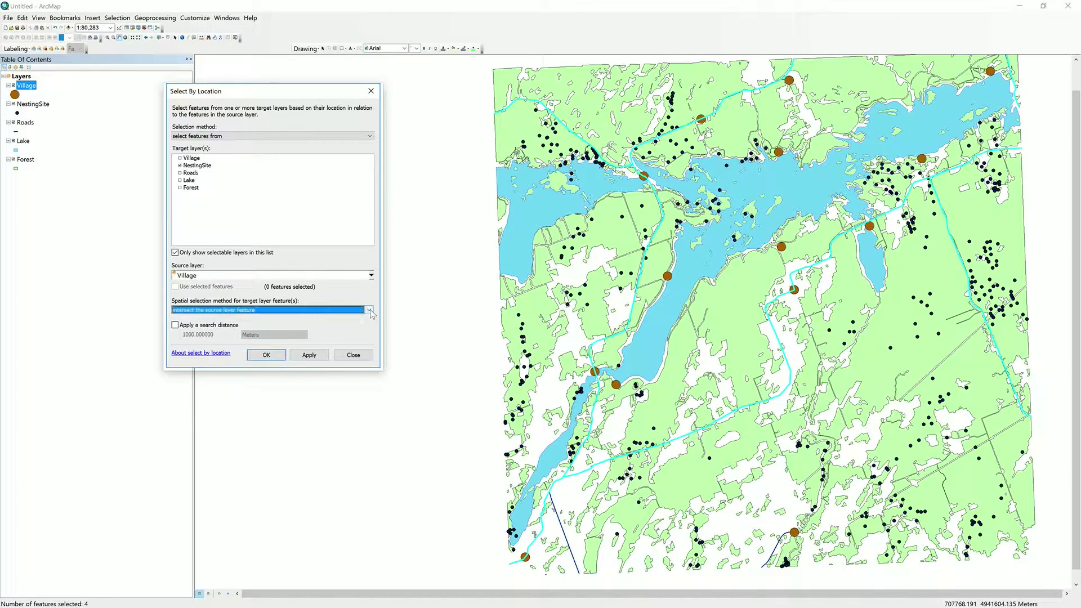
{"action": "left_click", "coordinate": [308, 315]}
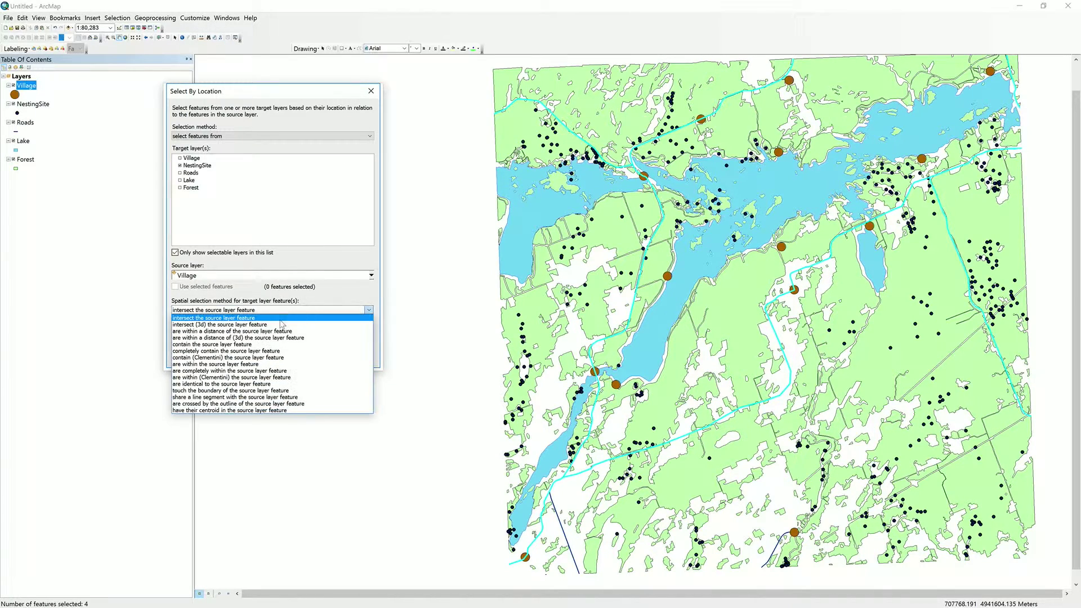
{"action": "left_click", "coordinate": [259, 332]}
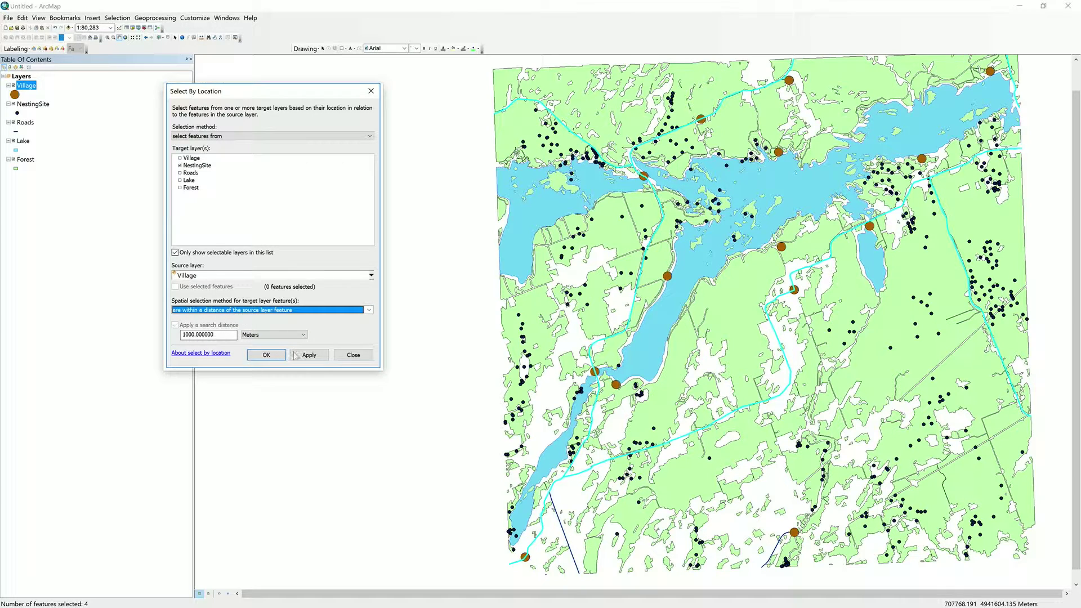
{"action": "mouse_move", "coordinate": [1064, 4]}
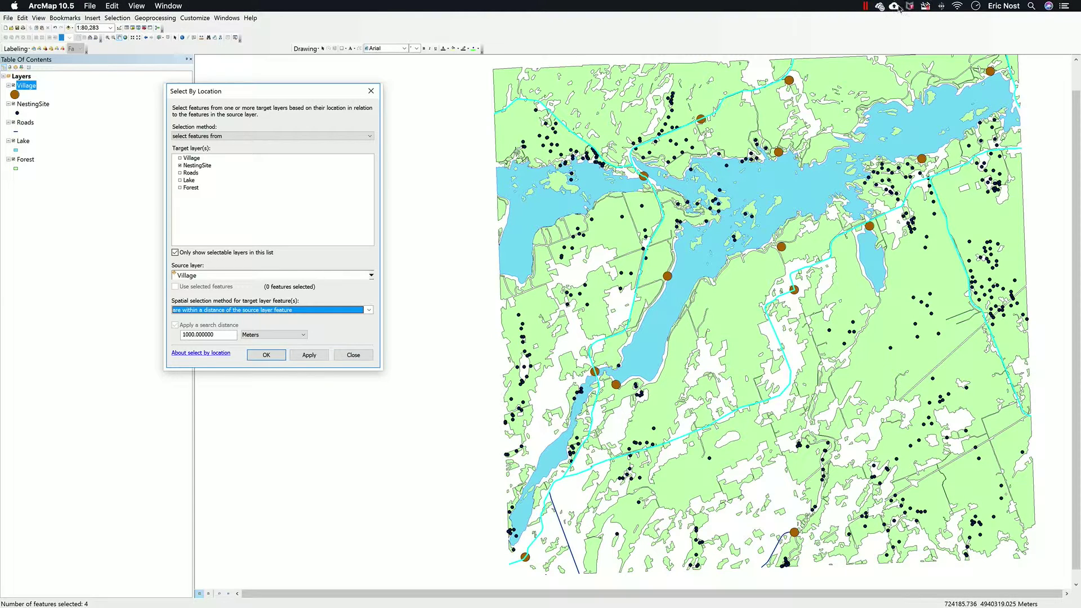